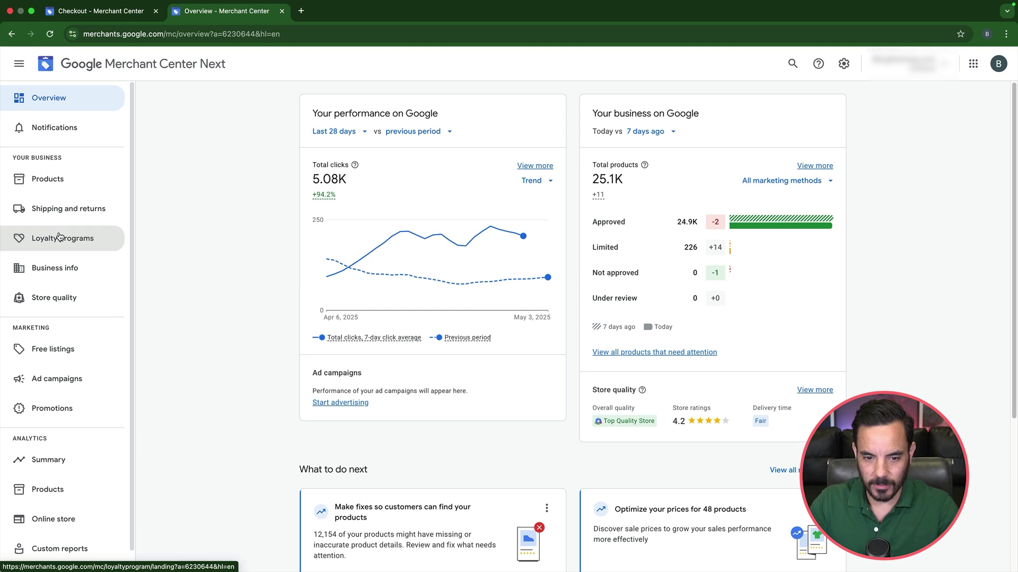
From the Business info page, open Edit checkout settings in the Checkout card.
{"action": "left_click", "coordinate": [56, 267]}
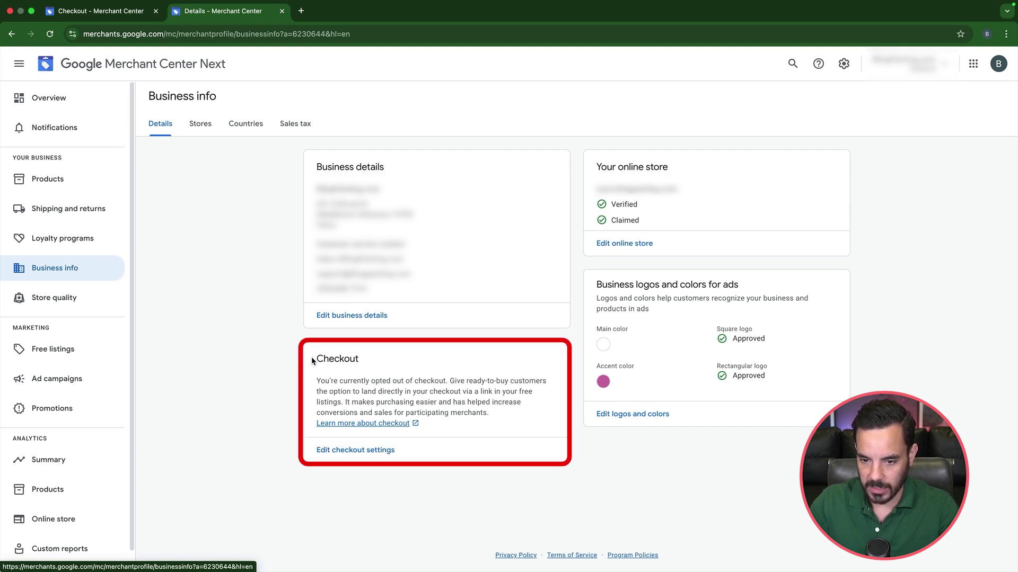
{"action": "left_click", "coordinate": [340, 457]}
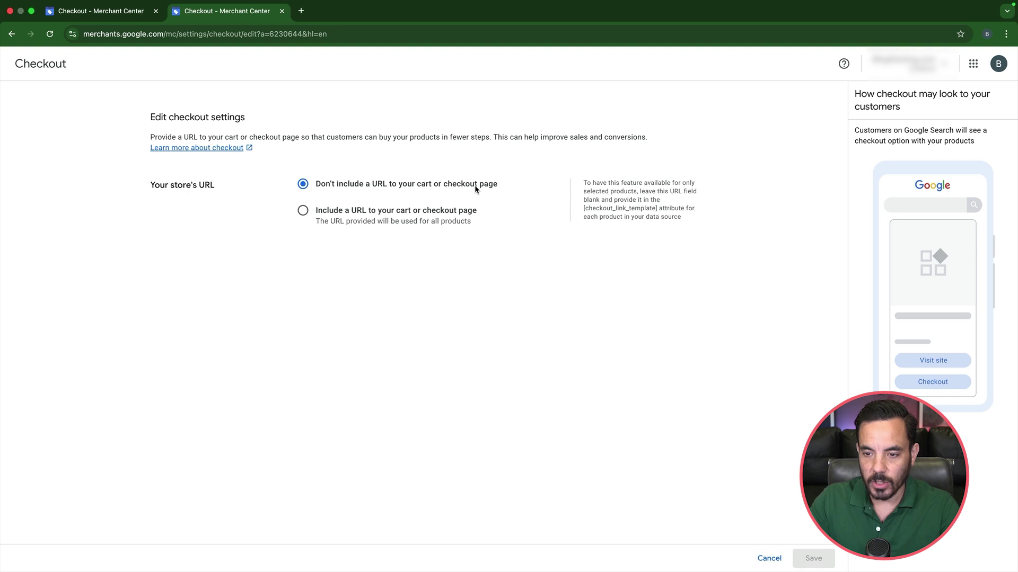
Include a cart or checkout URL, shown in both free listings and ads.
{"action": "left_click", "coordinate": [304, 212]}
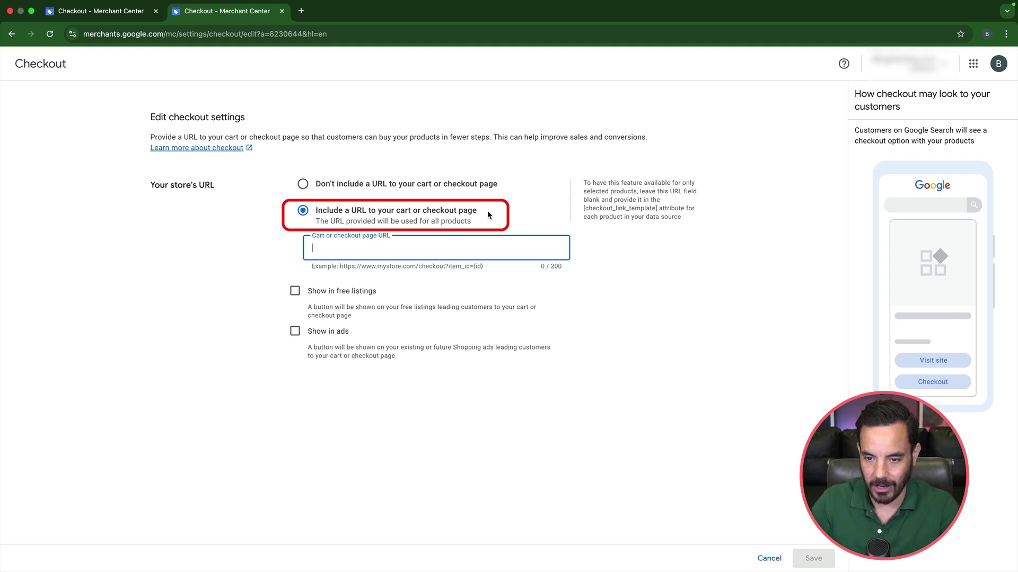
{"action": "left_click", "coordinate": [295, 291]}
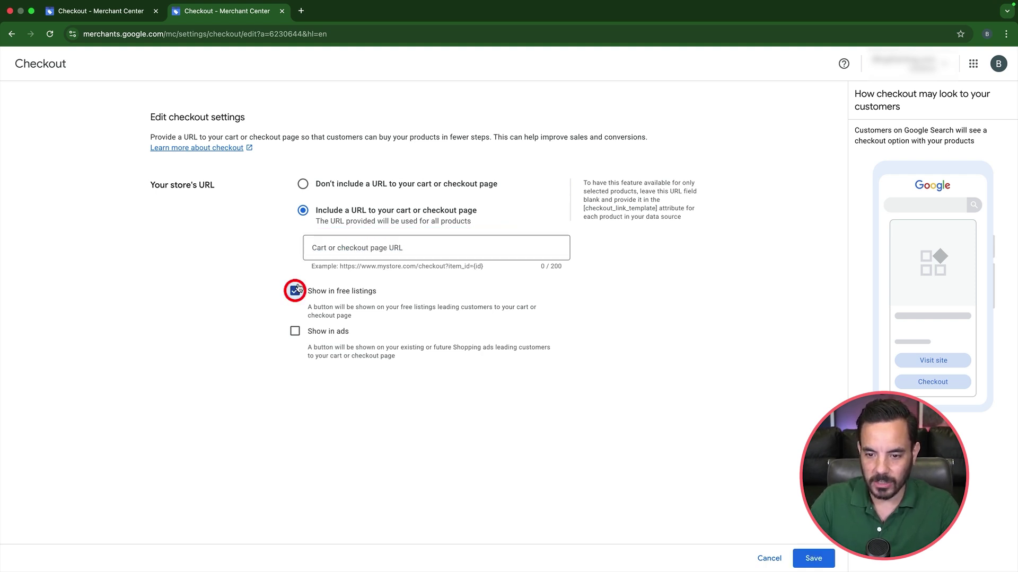
{"action": "left_click", "coordinate": [294, 331]}
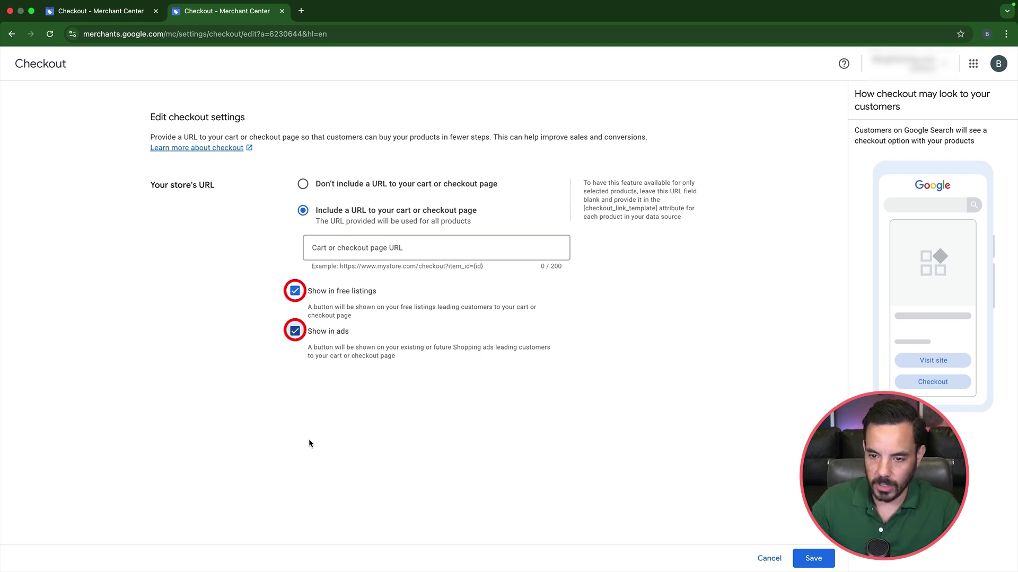
{"action": "left_click", "coordinate": [315, 247]}
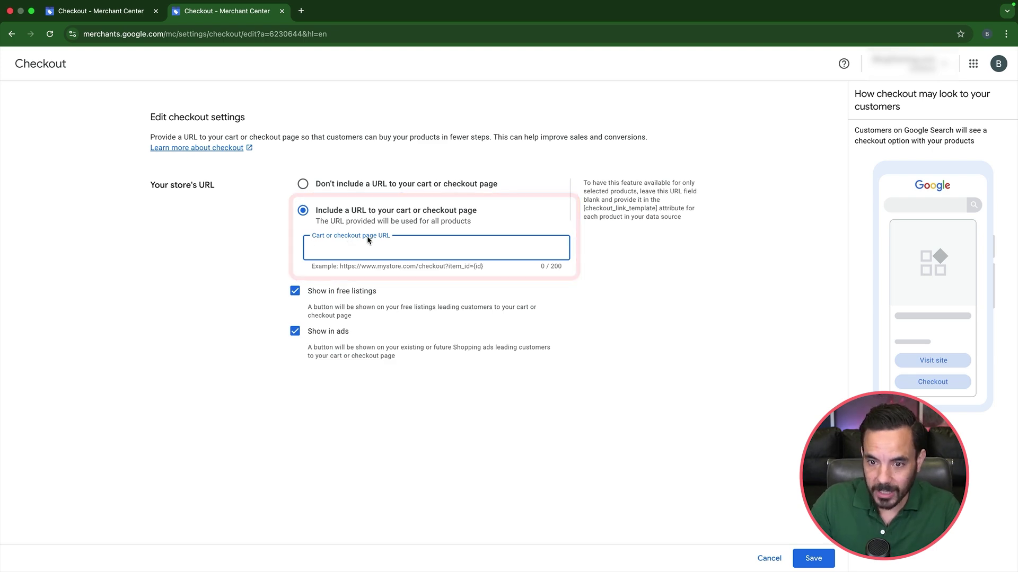
{"action": "key", "text": "super+Tab"}
{"action": "left_click", "coordinate": [148, 151]}
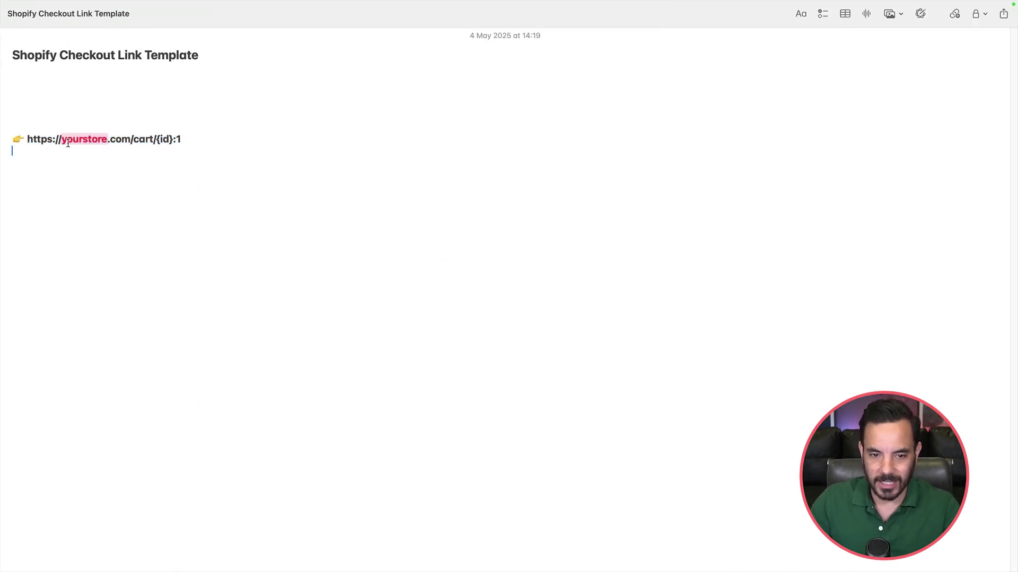
{"action": "left_click", "coordinate": [26, 138]}
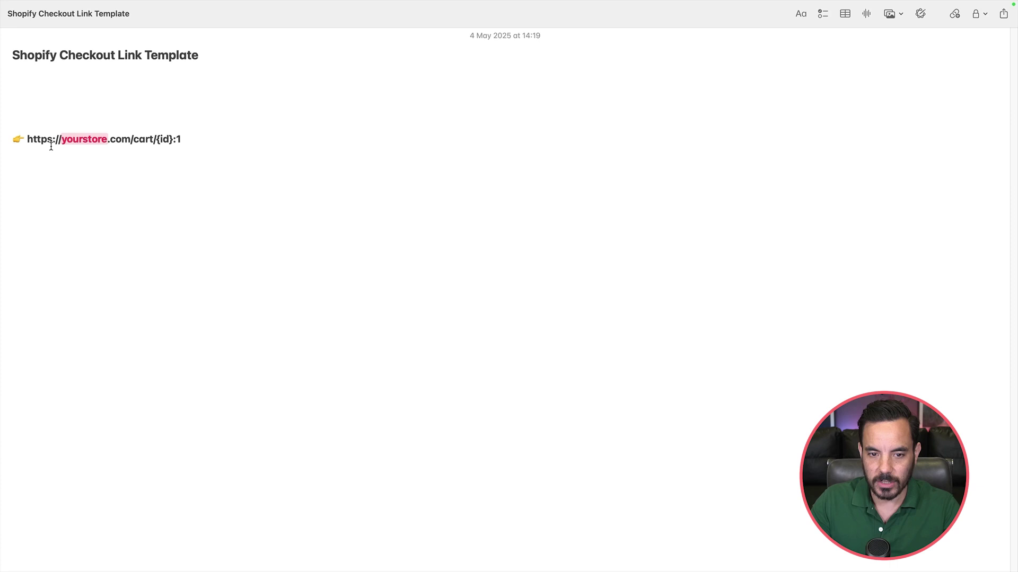
{"action": "left_click_drag", "start_coordinate": [59, 139], "coordinate": [107, 139]}
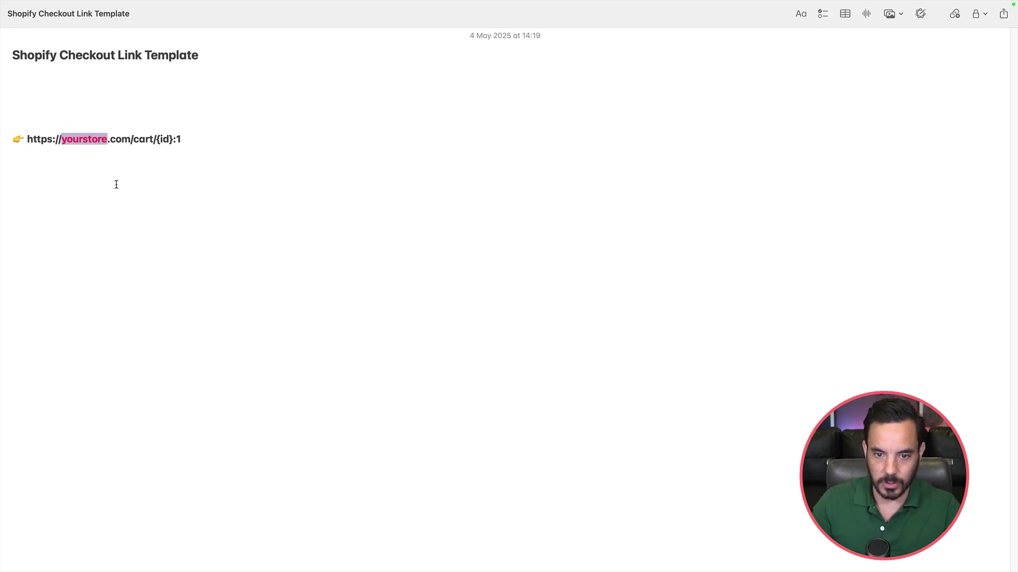
{"action": "left_click", "coordinate": [157, 151]}
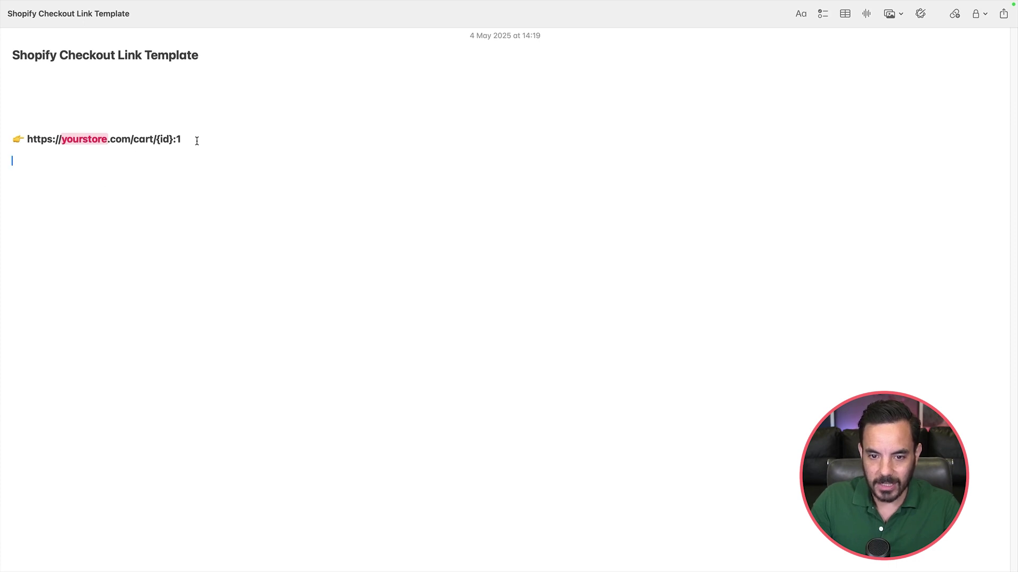
{"action": "left_click_drag", "start_coordinate": [194, 140], "coordinate": [29, 138]}
{"action": "key", "text": "super+c"}
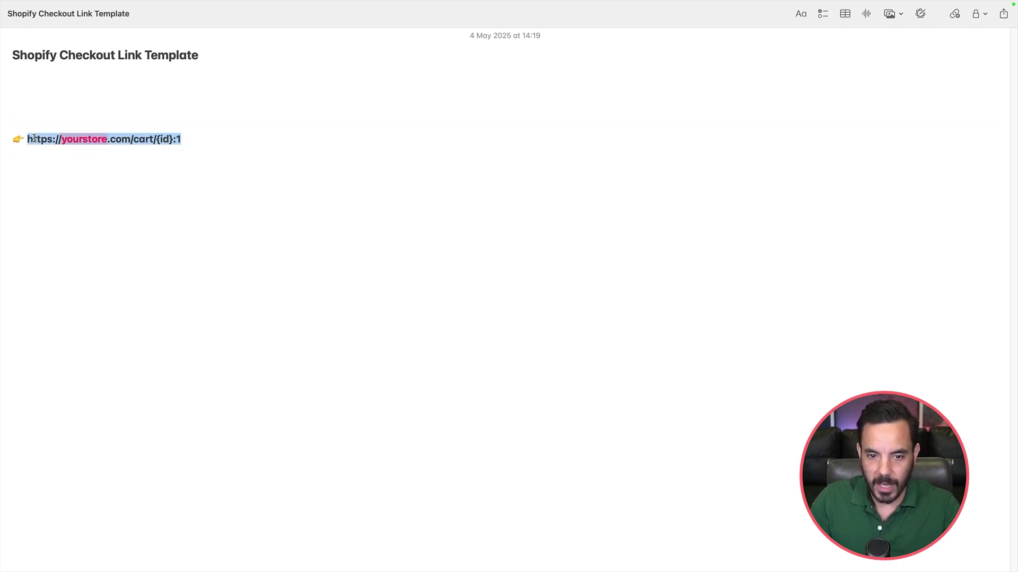
{"action": "left_click", "coordinate": [156, 140]}
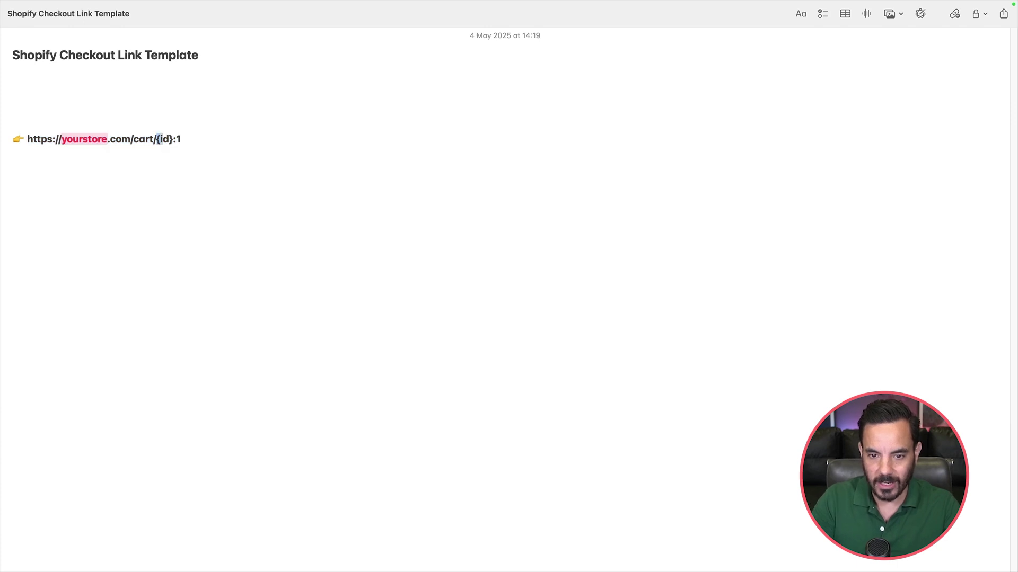
{"action": "key", "text": "shift+Right"}
{"action": "key", "text": "shift+Right"}
{"action": "key", "text": "shift+Right"}
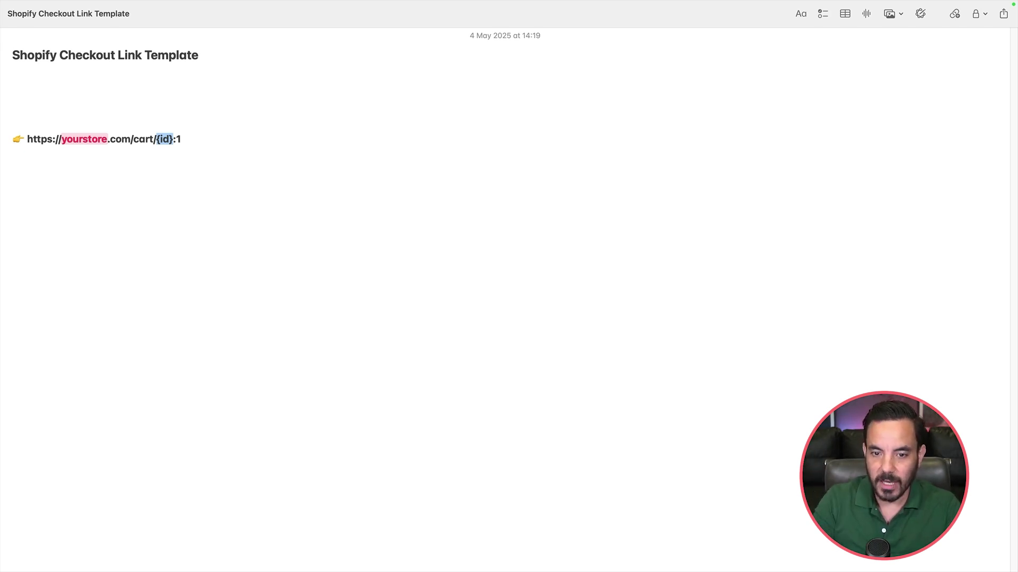
Select the whole template line and paste it into Merchant Center's cart URL field.
{"action": "left_click", "coordinate": [156, 140]}
{"action": "left_click_drag", "start_coordinate": [156, 139], "coordinate": [180, 139]}
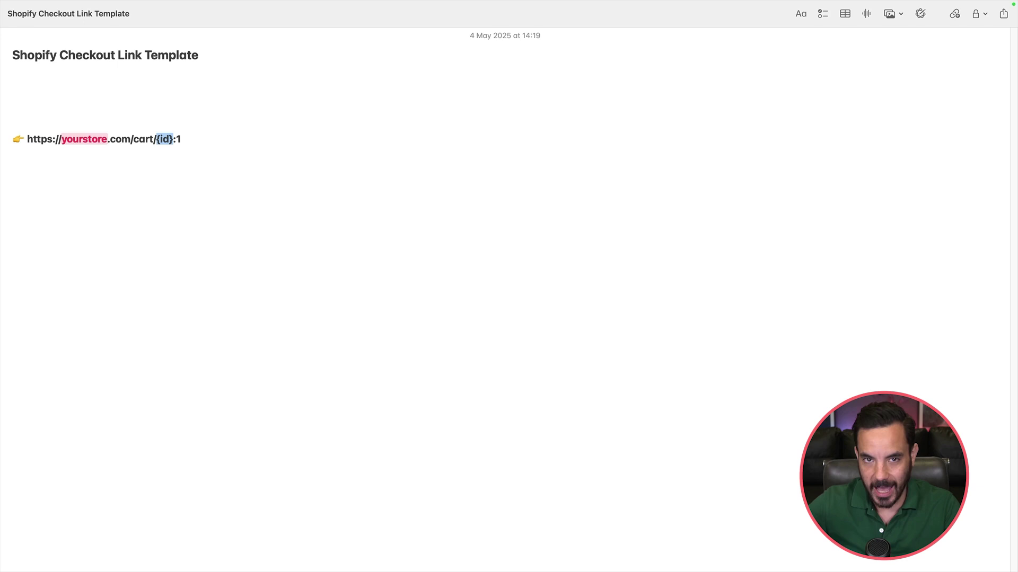
{"action": "key", "text": "Right"}
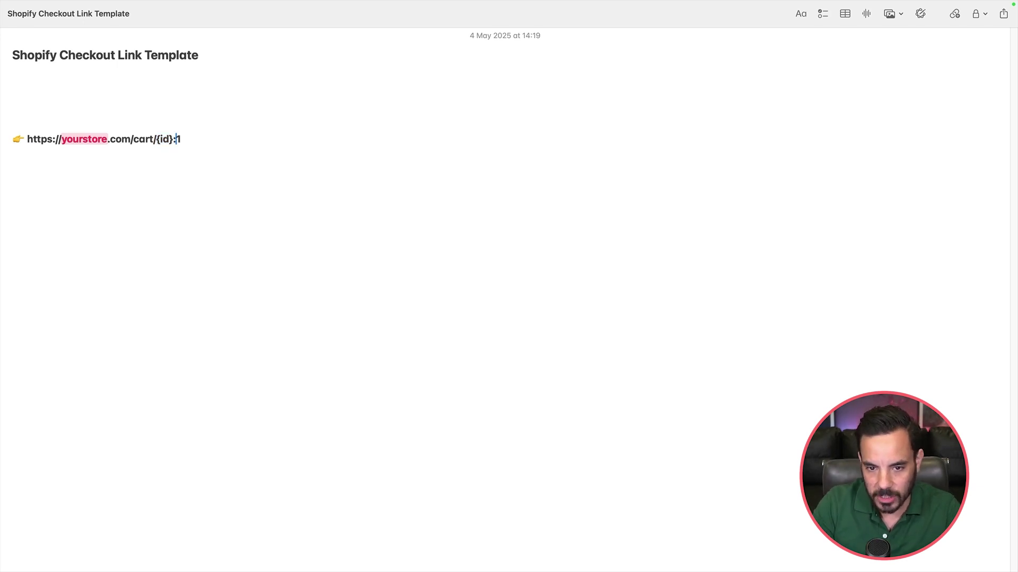
{"action": "key", "text": "shift+Right"}
{"action": "key", "text": "shift+Right"}
{"action": "key", "text": "super+shift+Left"}
{"action": "key", "text": "shift+Right"}
{"action": "key", "text": "shift+Right"}
{"action": "key", "text": "shift+Right"}
{"action": "key", "text": "shift+Right"}
{"action": "key", "text": "shift+Right"}
{"action": "key", "text": "shift+Right"}
{"action": "key", "text": "shift+Right"}
{"action": "key", "text": "shift+Right"}
{"action": "key", "text": "shift+Right"}
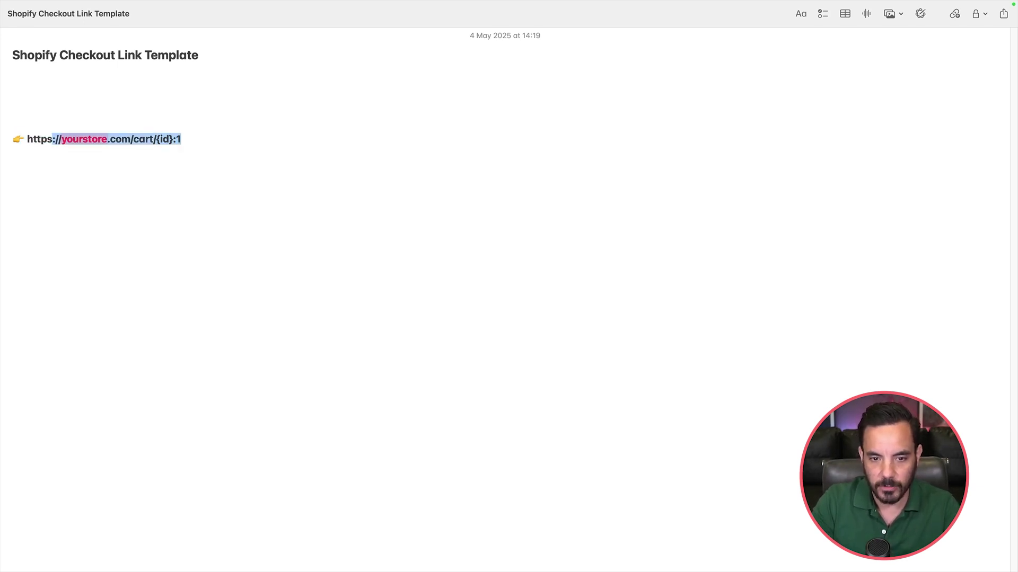
{"action": "key", "text": "shift+Left"}
{"action": "key", "text": "shift+Left"}
{"action": "key", "text": "shift+Left"}
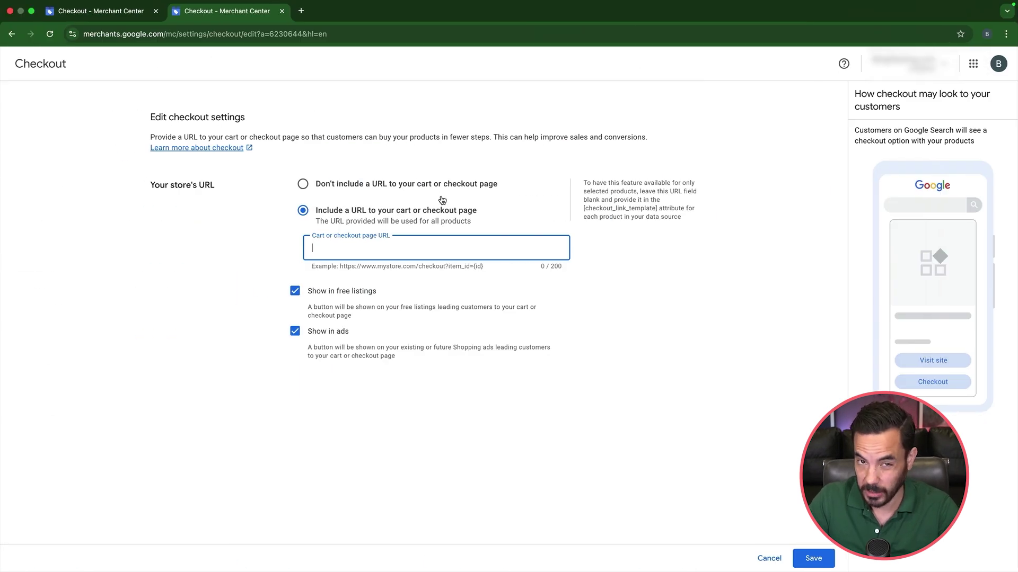
{"action": "key", "text": "super+v"}
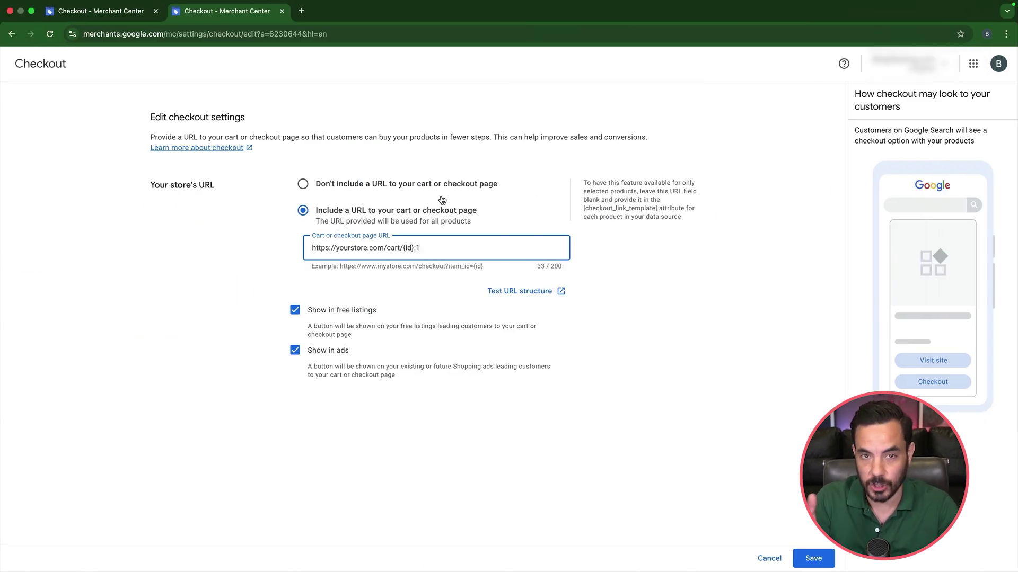
Replace yourstore with closetcandy, then highlight the {id} placeholder in the URL.
{"action": "double_click", "coordinate": [336, 248]}
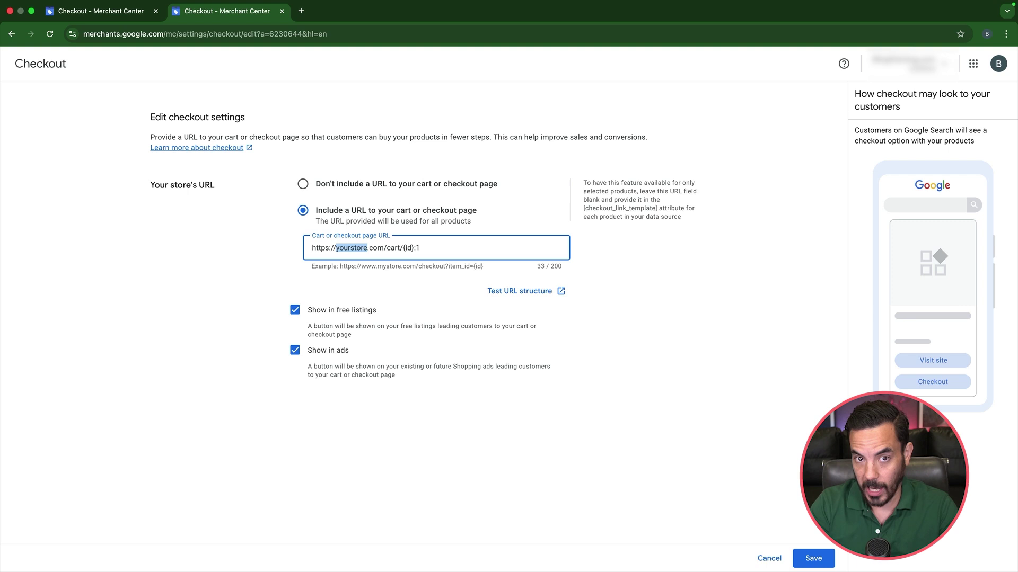
{"action": "type", "text": "closetca"}
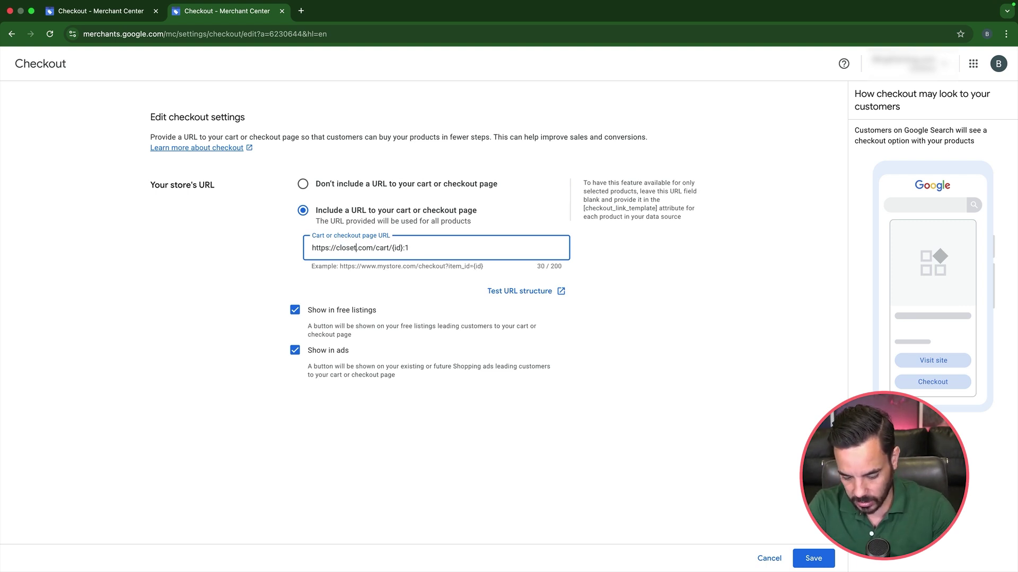
{"action": "type", "text": "ndy"}
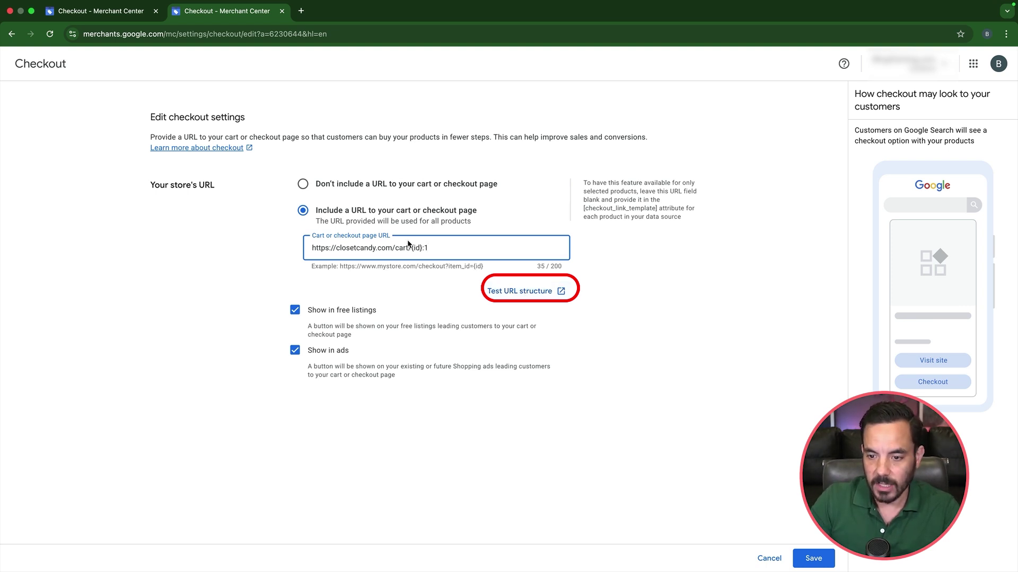
{"action": "left_click_drag", "start_coordinate": [412, 247], "coordinate": [422, 246]}
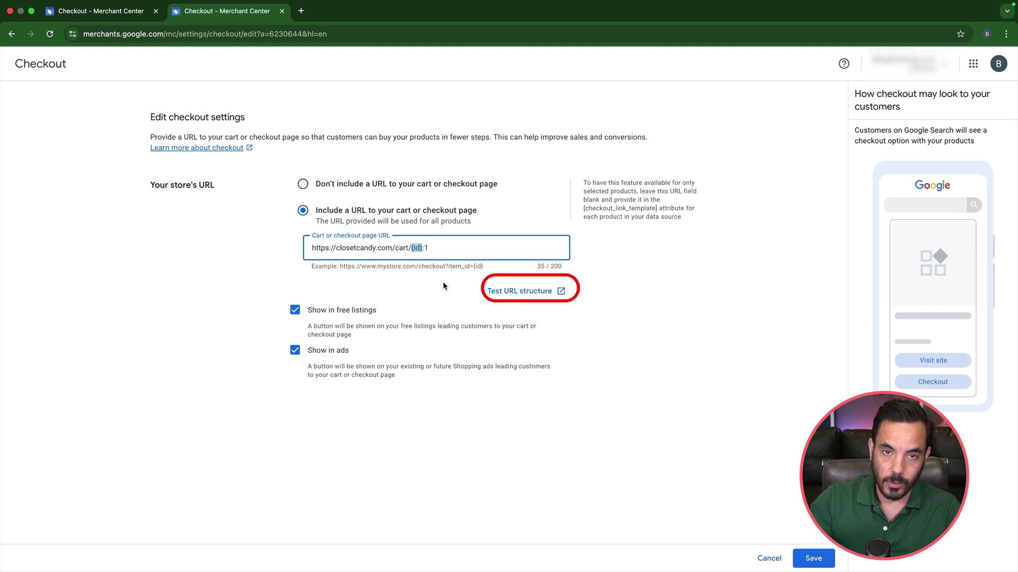
Test the cart URL and confirm the Luxe Vibes Ruffle Lounge Set appears in the Shopify checkout.
{"action": "left_click", "coordinate": [518, 292]}
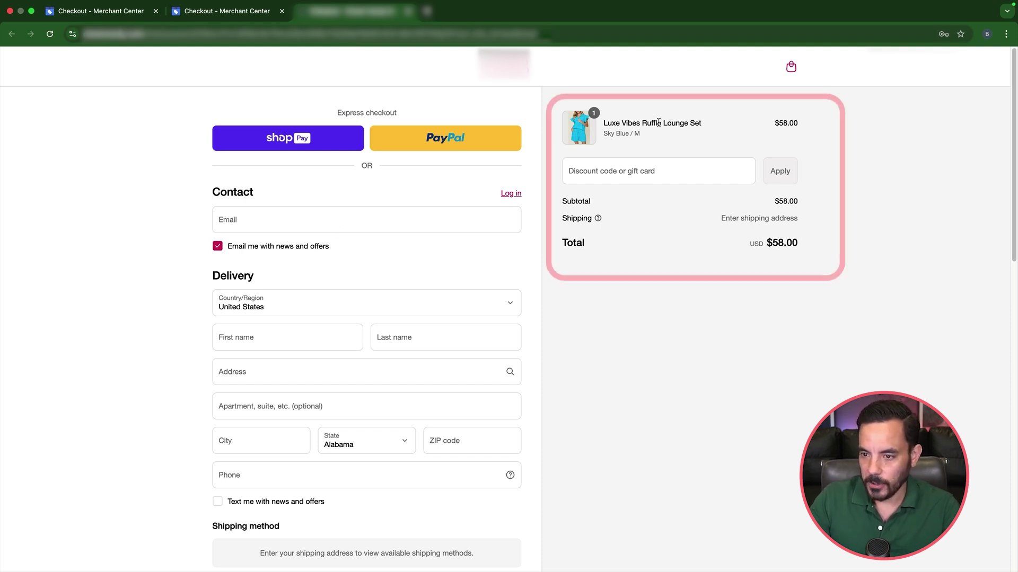
{"action": "left_click_drag", "start_coordinate": [604, 123], "coordinate": [704, 129]}
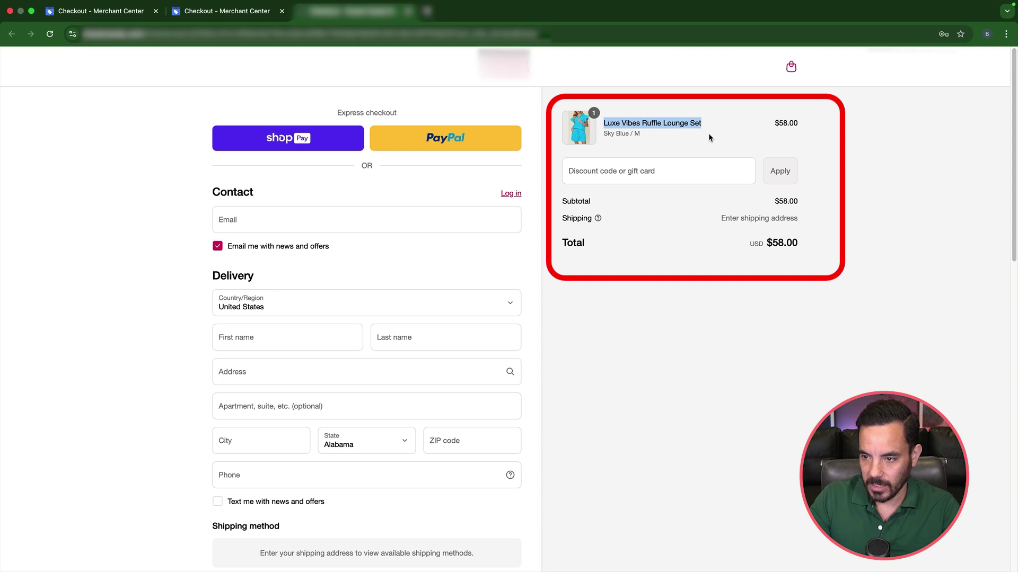
{"action": "left_click", "coordinate": [710, 135]}
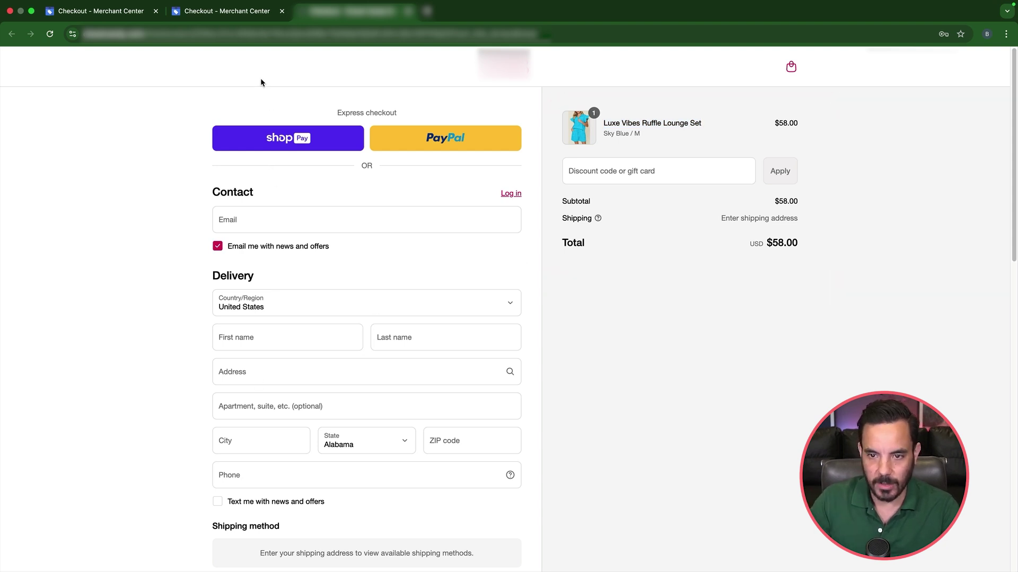
{"action": "left_click", "coordinate": [245, 20]}
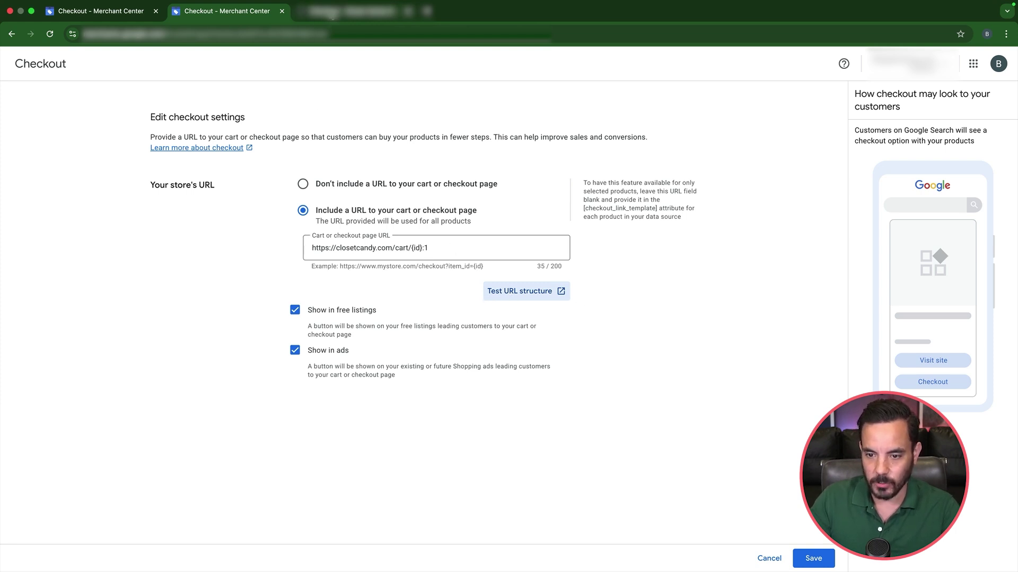
Highlight the domain and {id} parts of the cart URL, then delete the entire URL.
{"action": "left_click_drag", "start_coordinate": [411, 247], "coordinate": [327, 247]}
{"action": "left_click", "coordinate": [329, 248]}
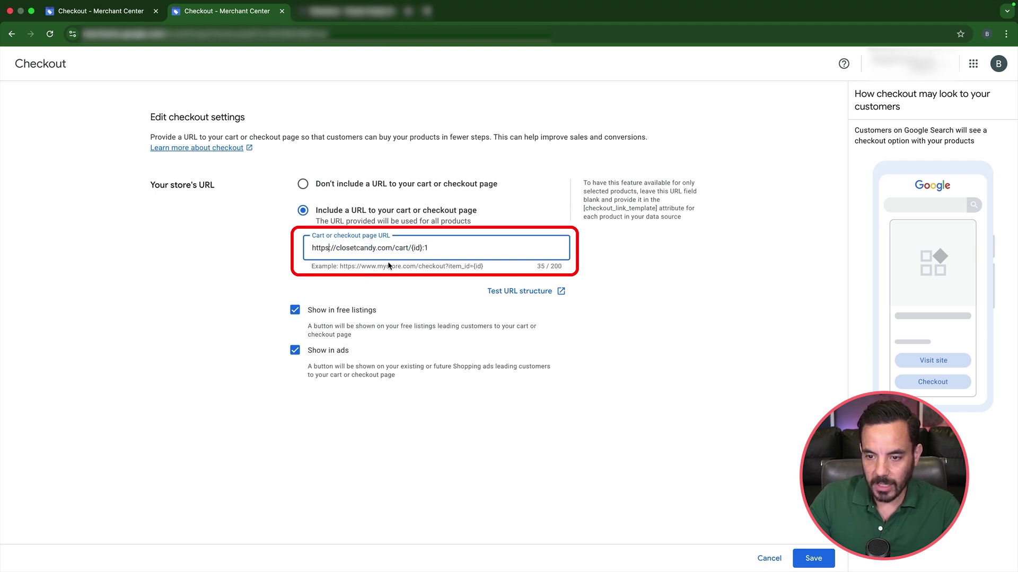
{"action": "left_click_drag", "start_coordinate": [410, 247], "coordinate": [422, 247]}
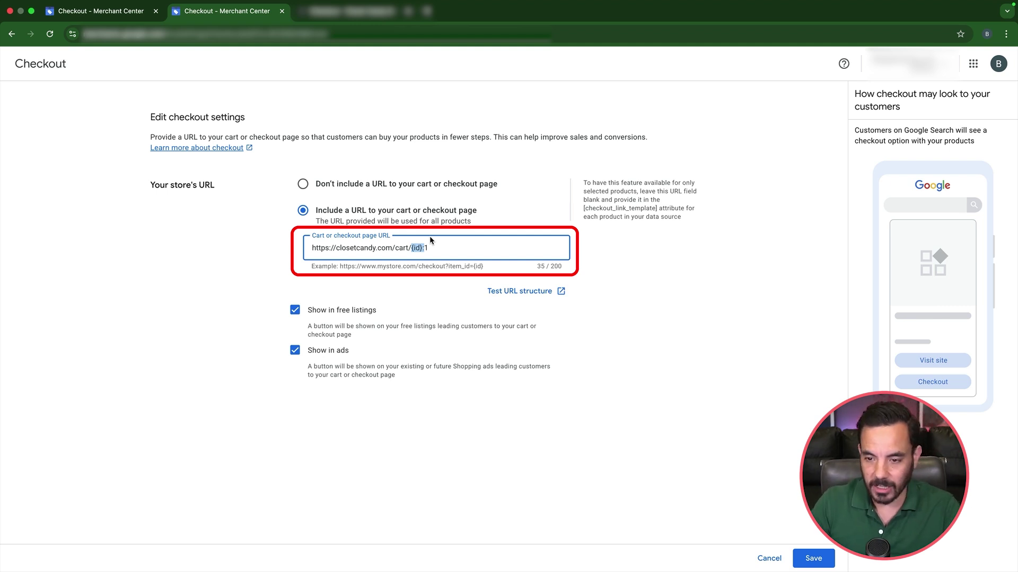
{"action": "left_click", "coordinate": [451, 244]}
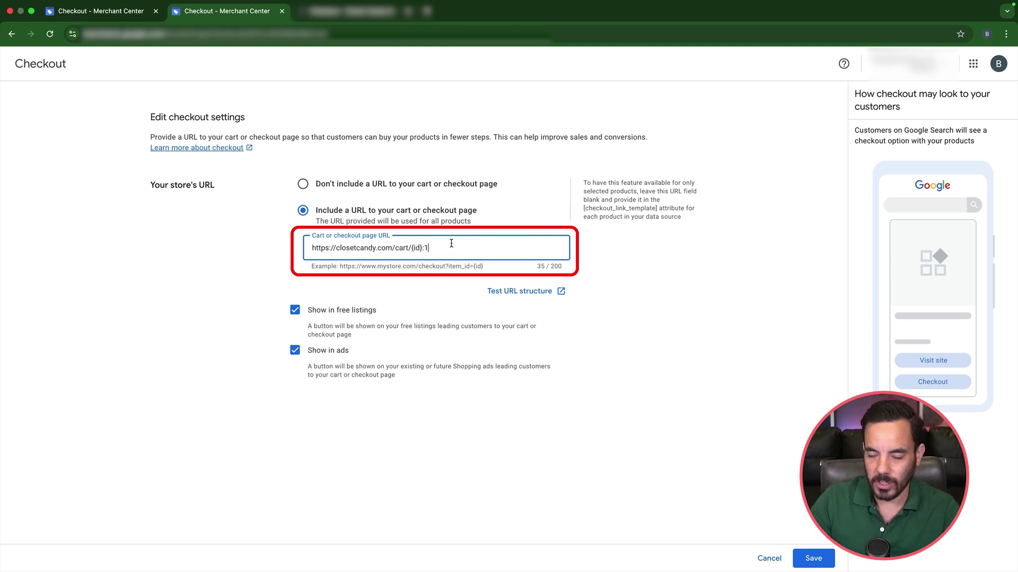
{"action": "key", "text": "super+a"}
{"action": "key", "text": "super+c"}
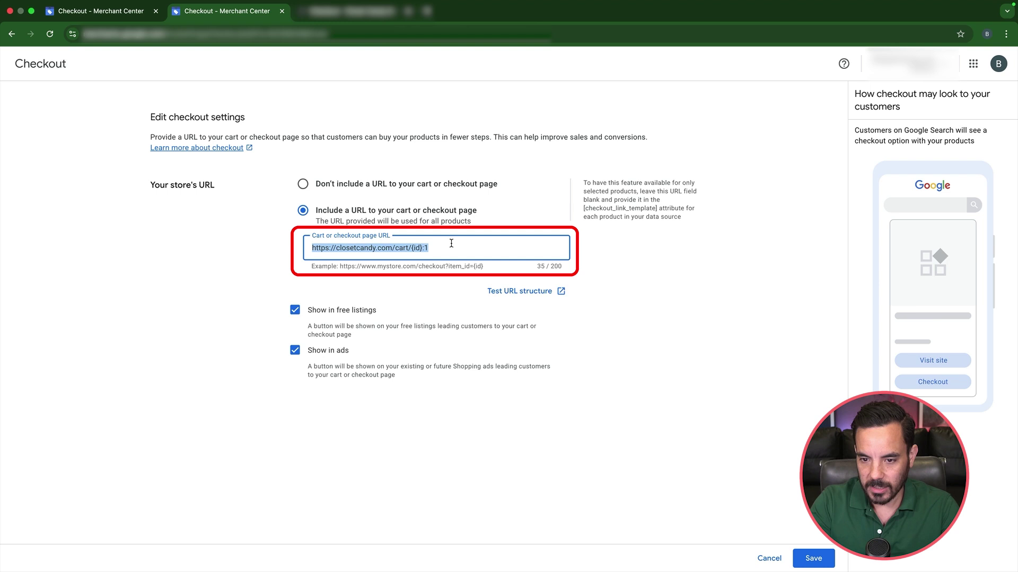
{"action": "key", "text": "BackSpace"}
{"action": "left_click", "coordinate": [594, 256]}
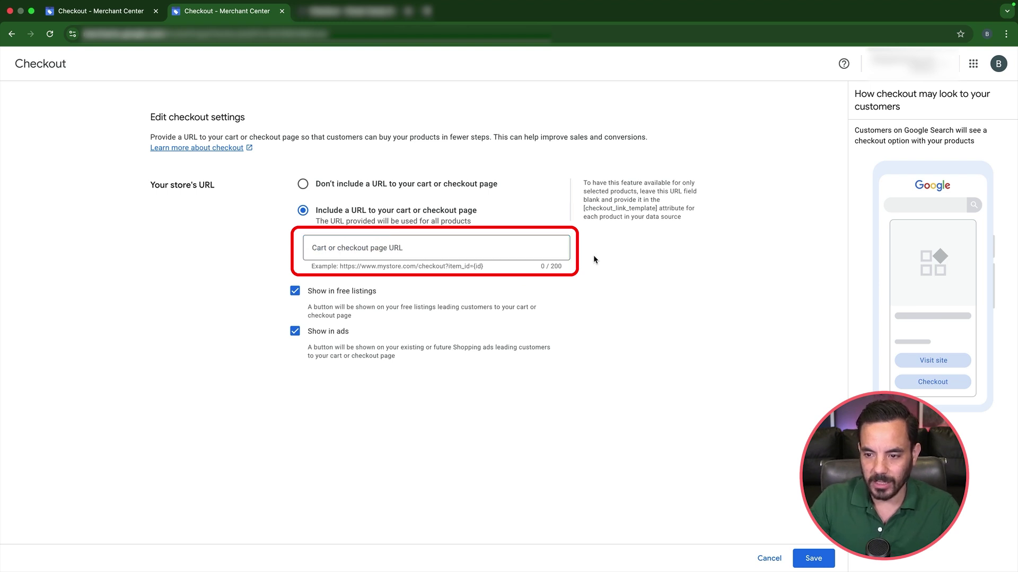
{"action": "left_click", "coordinate": [446, 256]}
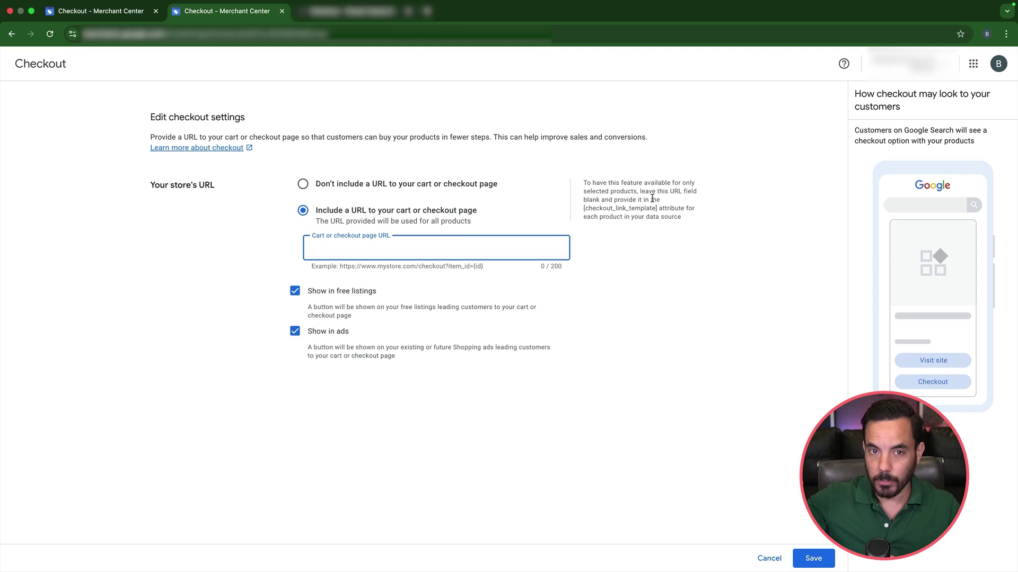
{"action": "left_click", "coordinate": [583, 208]}
{"action": "left_click_drag", "start_coordinate": [583, 208], "coordinate": [660, 208]}
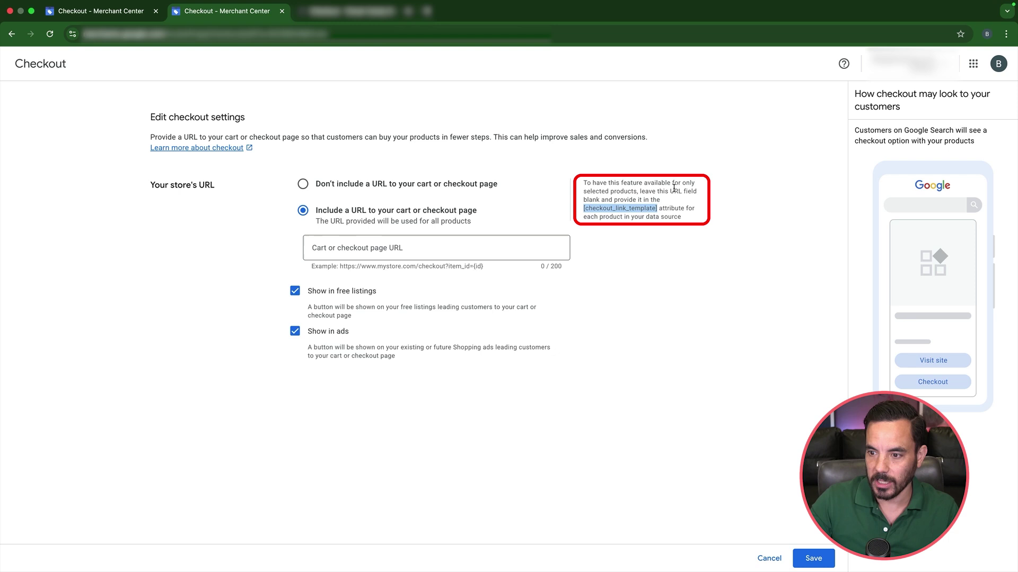
{"action": "left_click", "coordinate": [662, 207]}
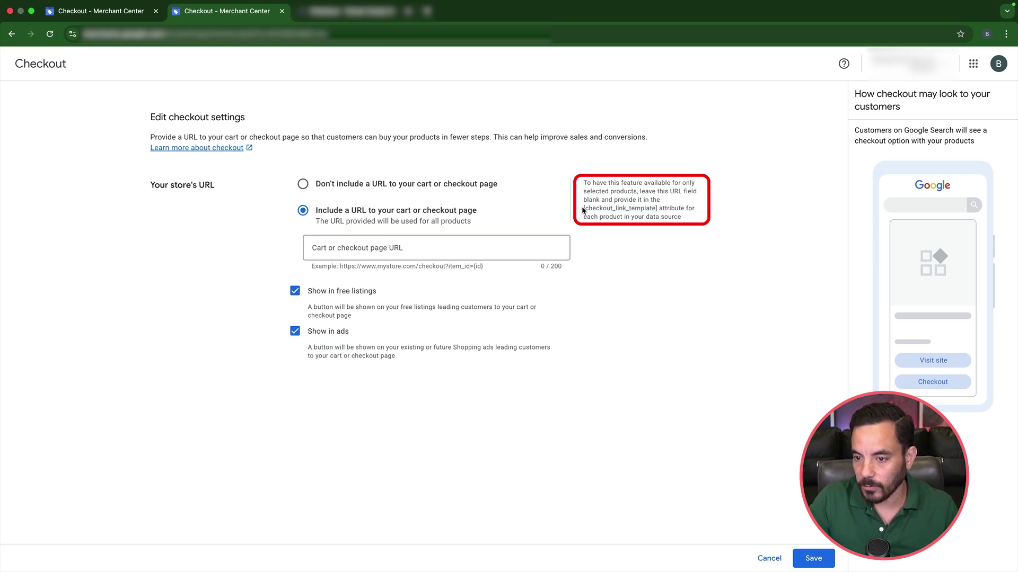
{"action": "left_click_drag", "start_coordinate": [583, 210], "coordinate": [653, 206]}
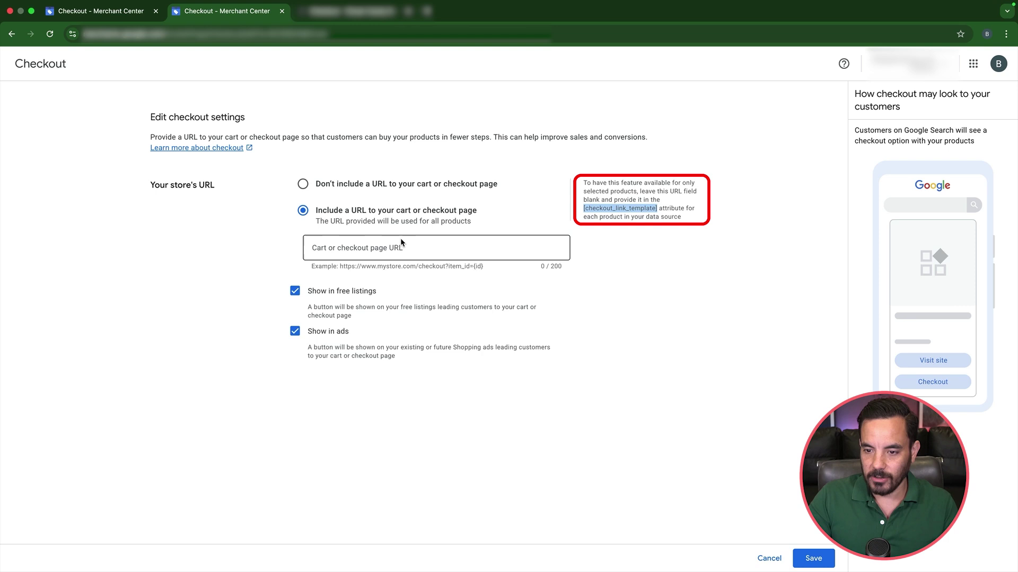
{"action": "left_click", "coordinate": [395, 249]}
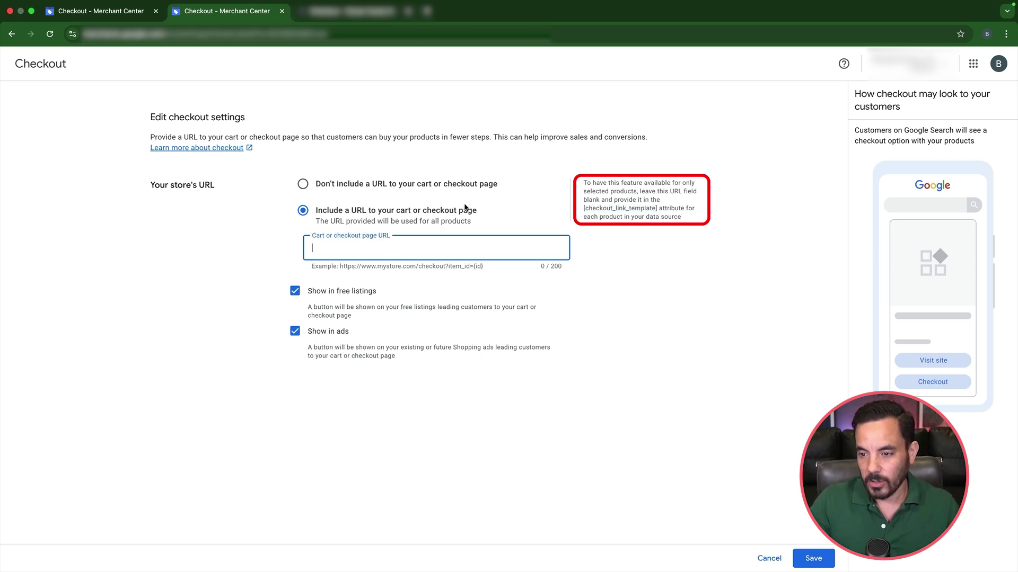
{"action": "left_click", "coordinate": [584, 207]}
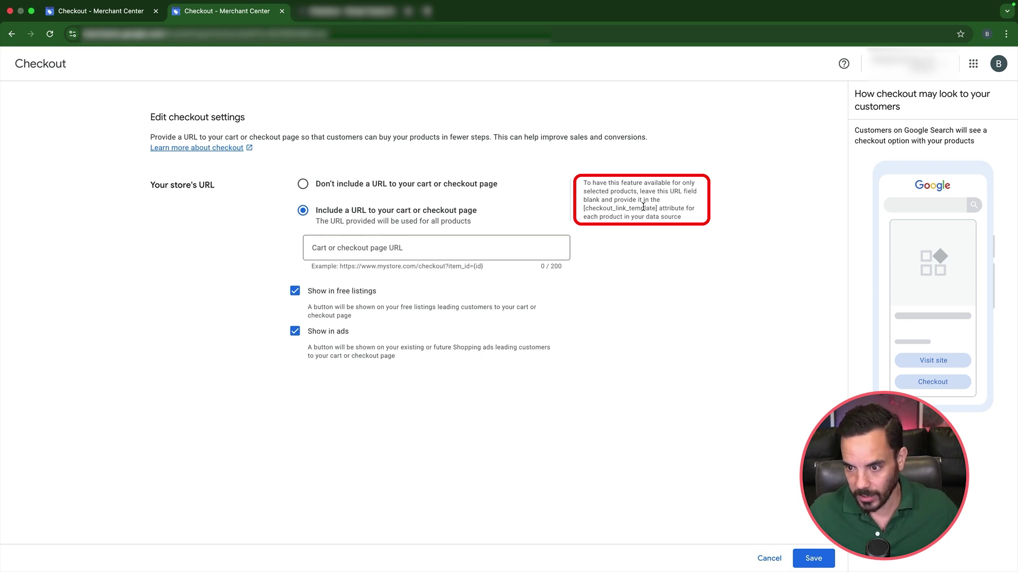
{"action": "left_click", "coordinate": [337, 247]}
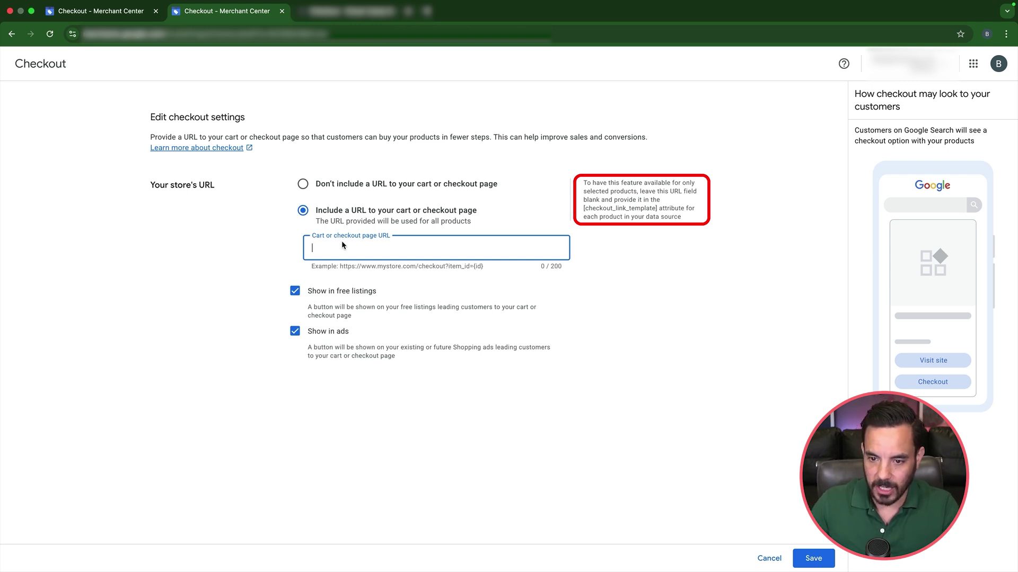
{"action": "key", "text": "super+v"}
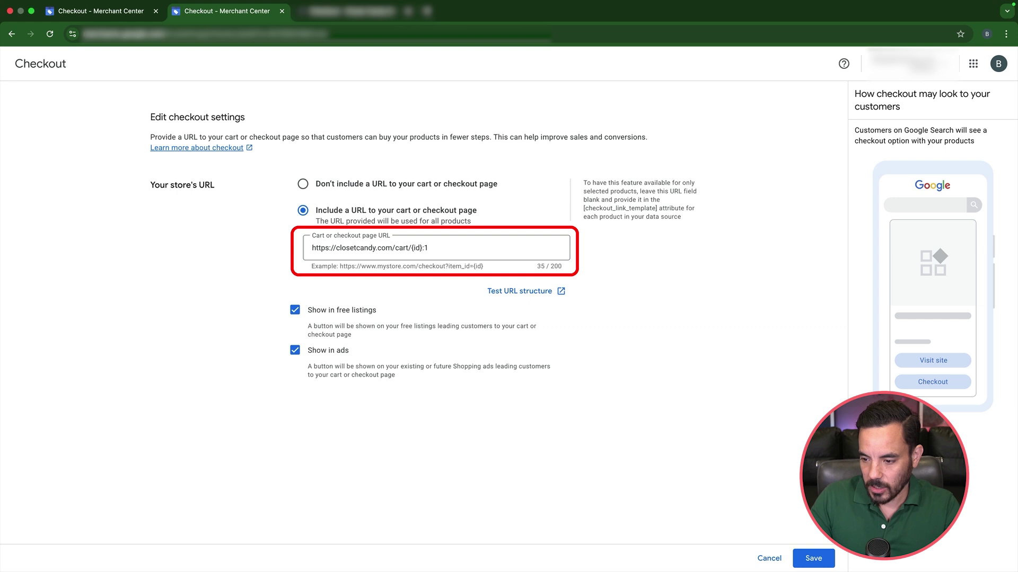